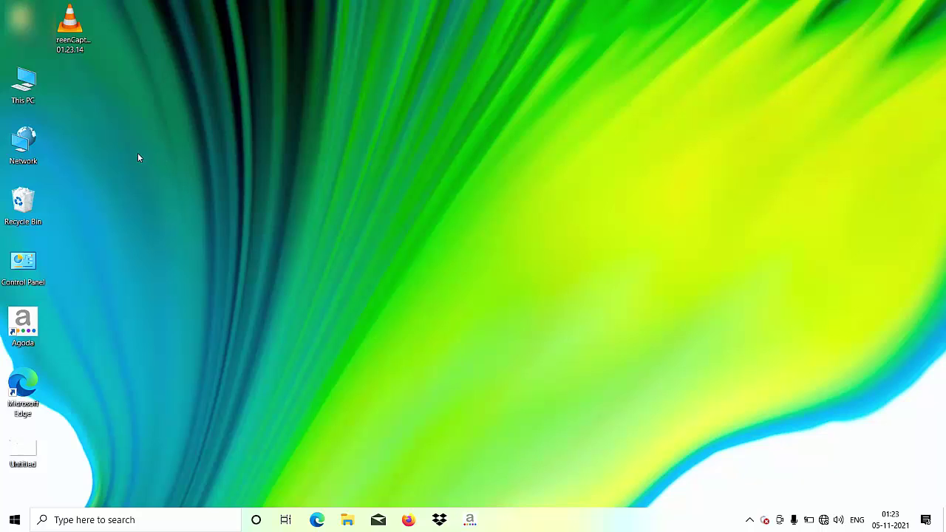
- Open Computer Management from This PC and show Disk Management with Disk 0's partitions
right_click(33, 93)
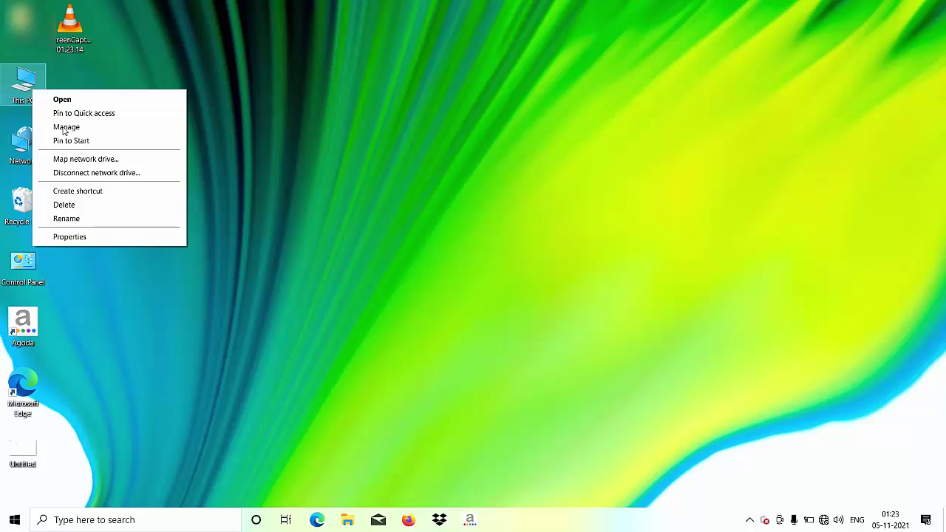
click(63, 127)
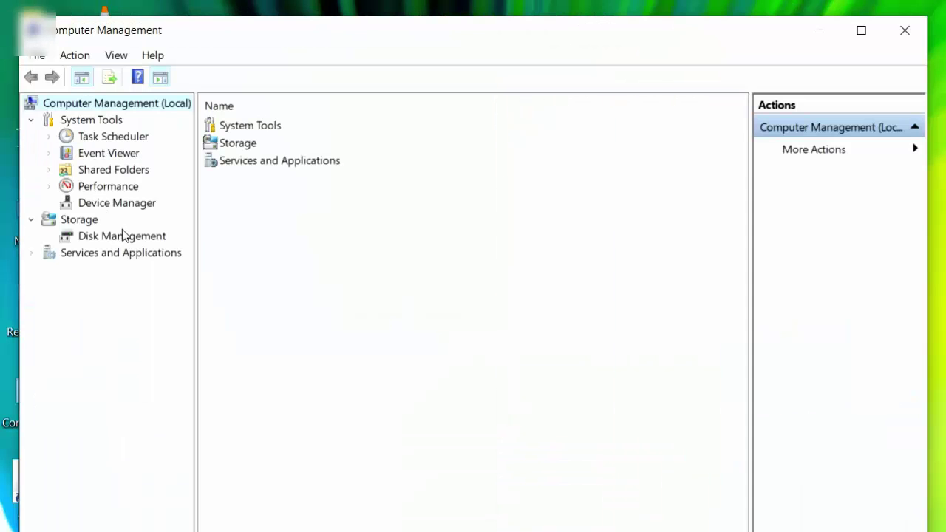
click(124, 241)
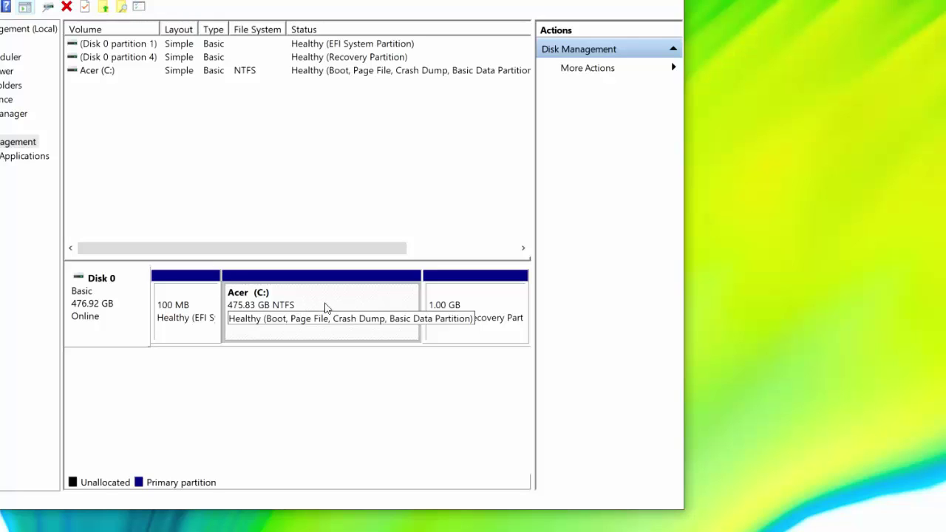
- Shrink Acer (C:) by 325000 MB, leaving 317.38 GB unallocated on Disk 0
right_click(326, 307)
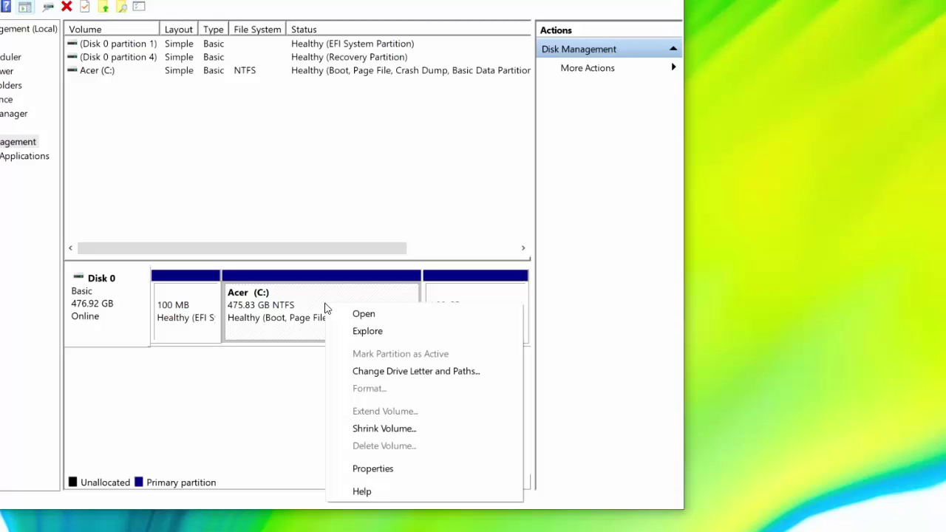
click(424, 431)
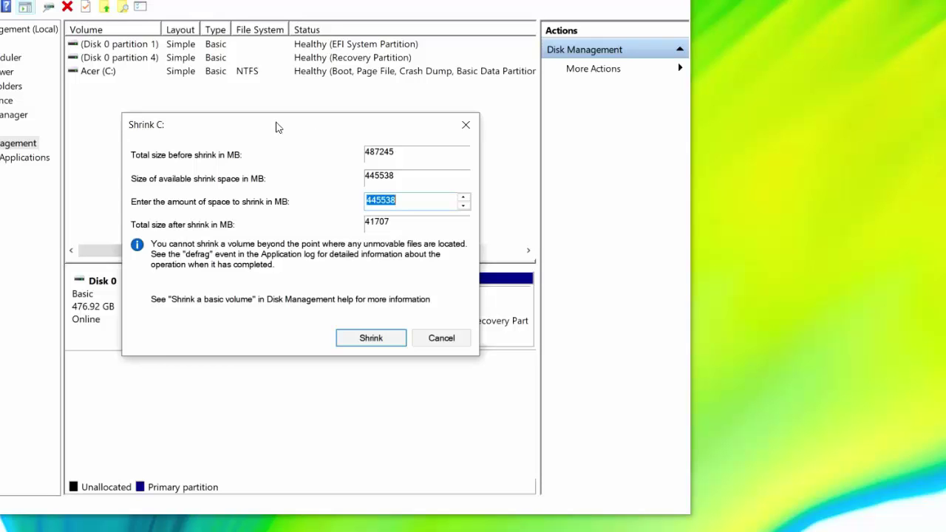
mouse_move(276, 128)
mouse_down()
mouse_move(519, 169)
mouse_move(537, 160)
mouse_up()
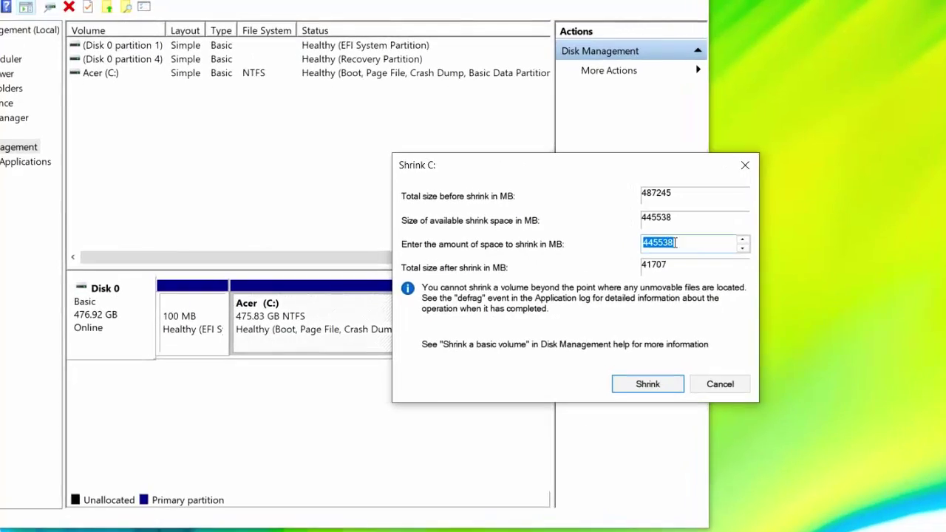
click(722, 259)
drag(745, 266, 692, 264)
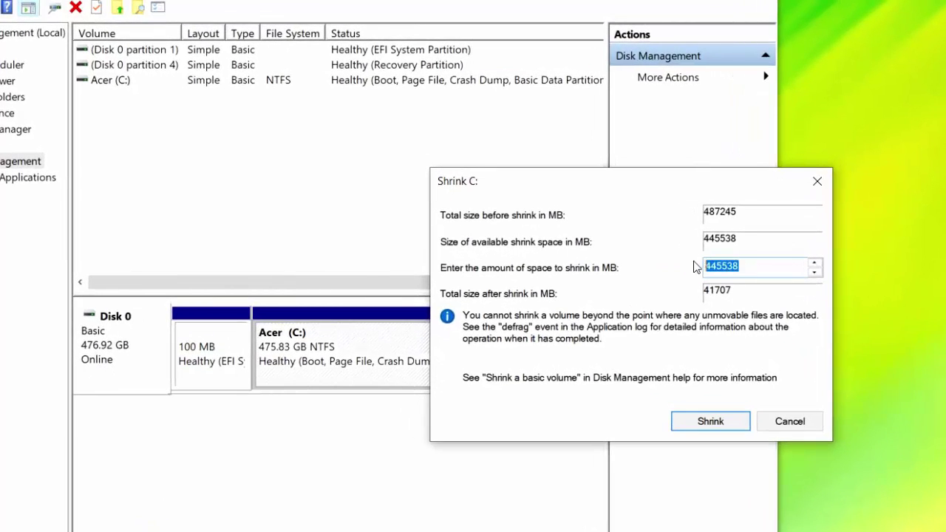
text(325000)
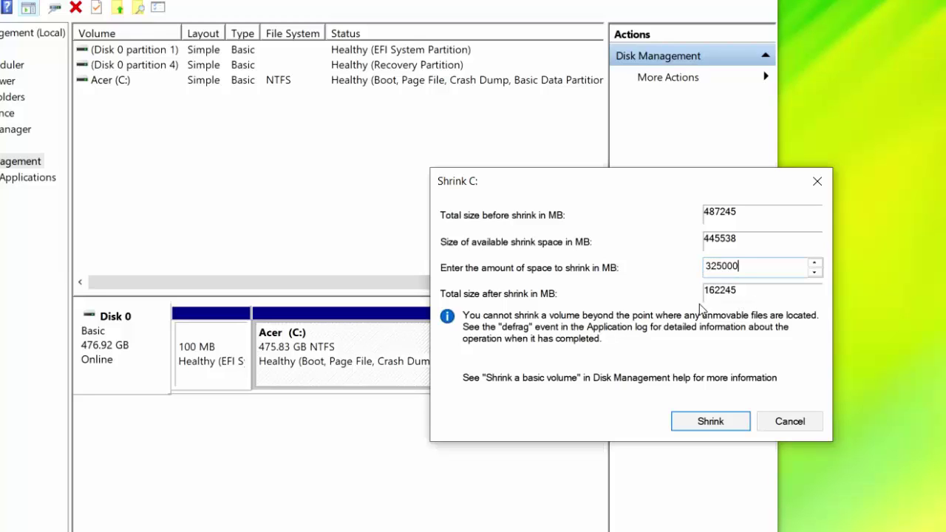
click(721, 423)
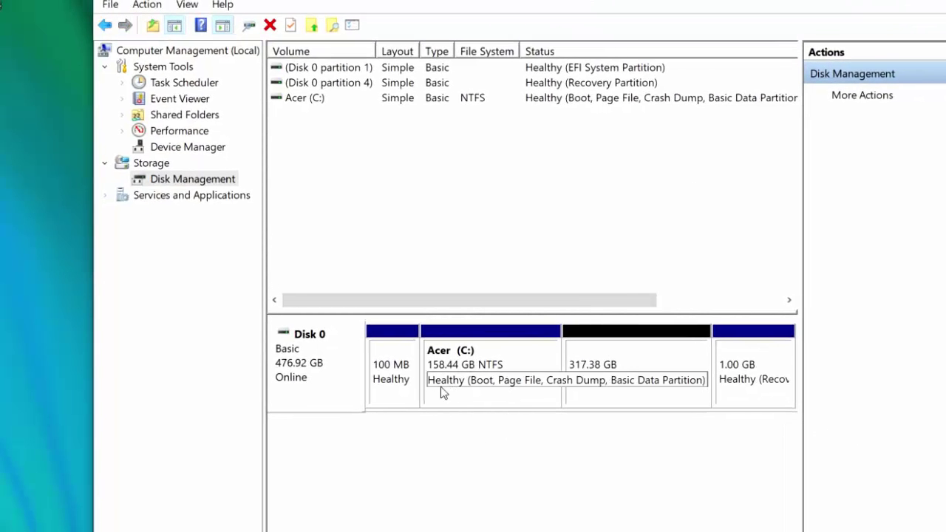
- Create a 150000 MB NTFS simple volume, New Volume (D:), in the unallocated space
click(601, 386)
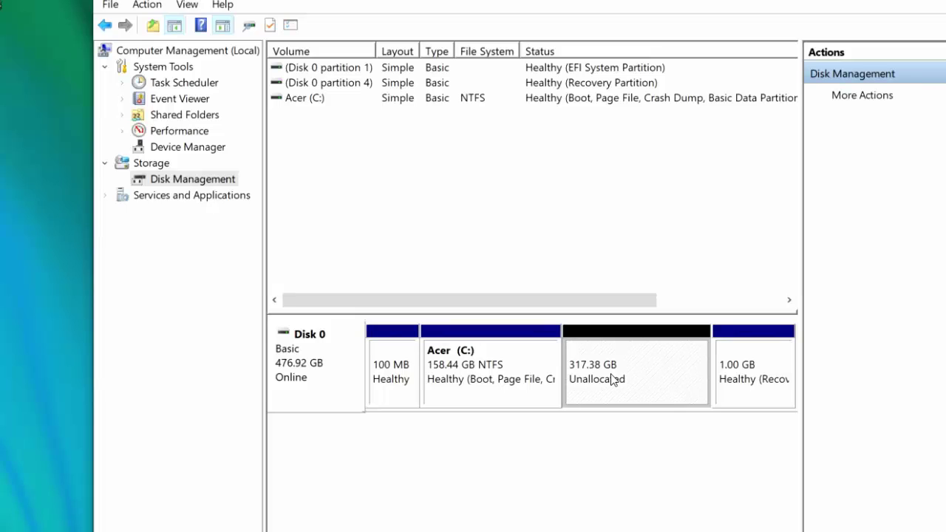
right_click(612, 380)
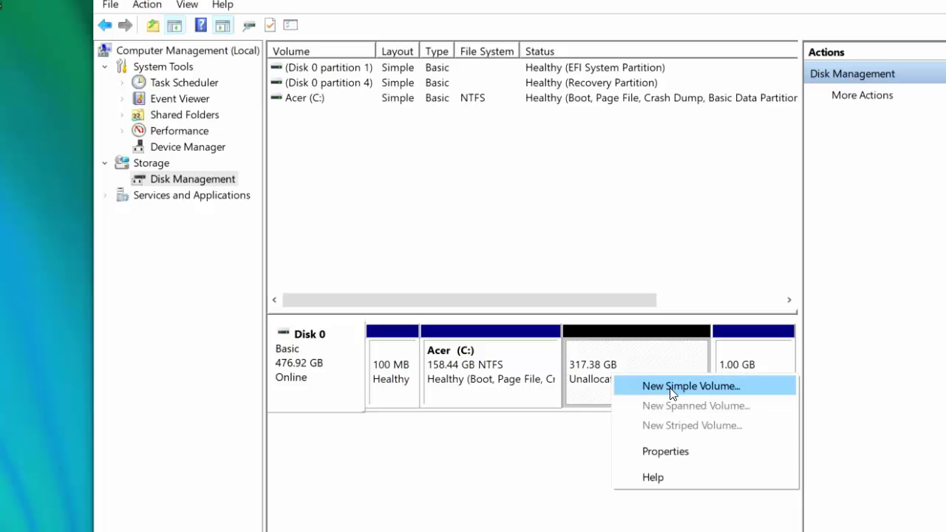
click(673, 386)
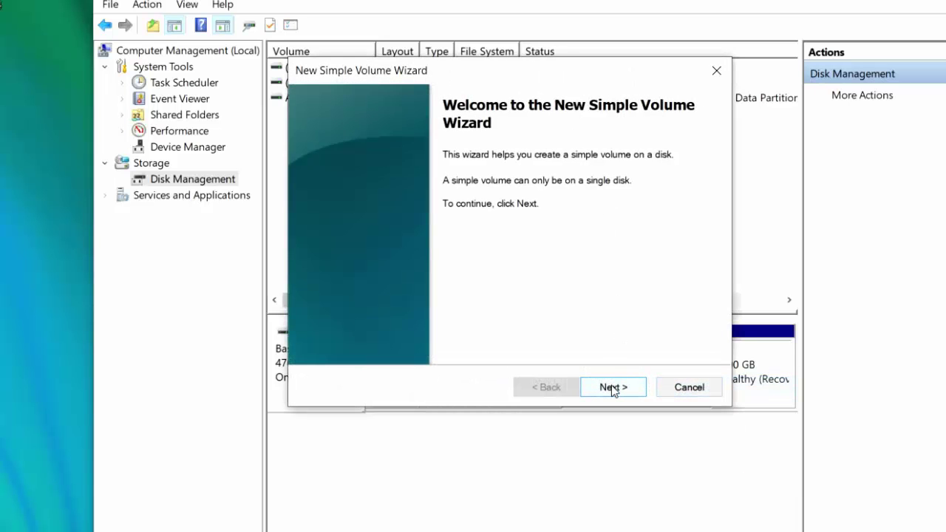
click(612, 387)
drag(562, 72, 945, 137)
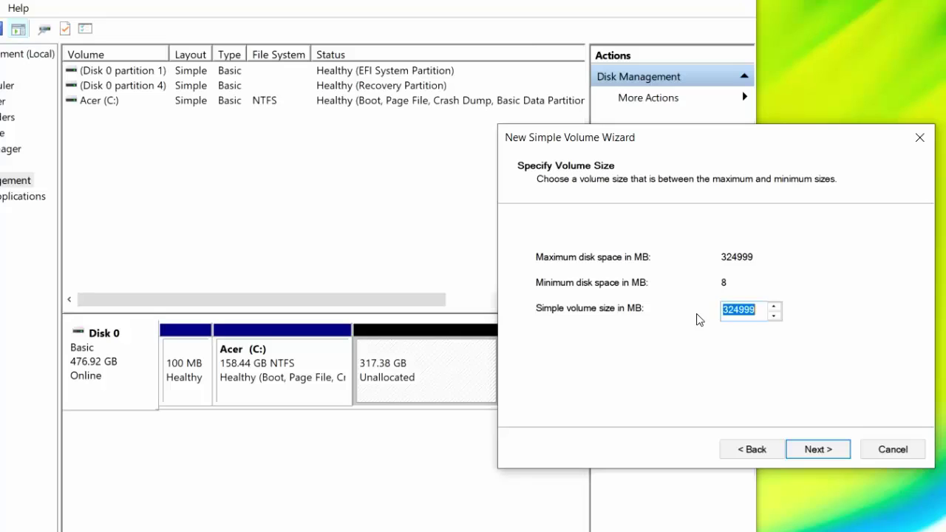
text(15000)
text(0)
click(817, 452)
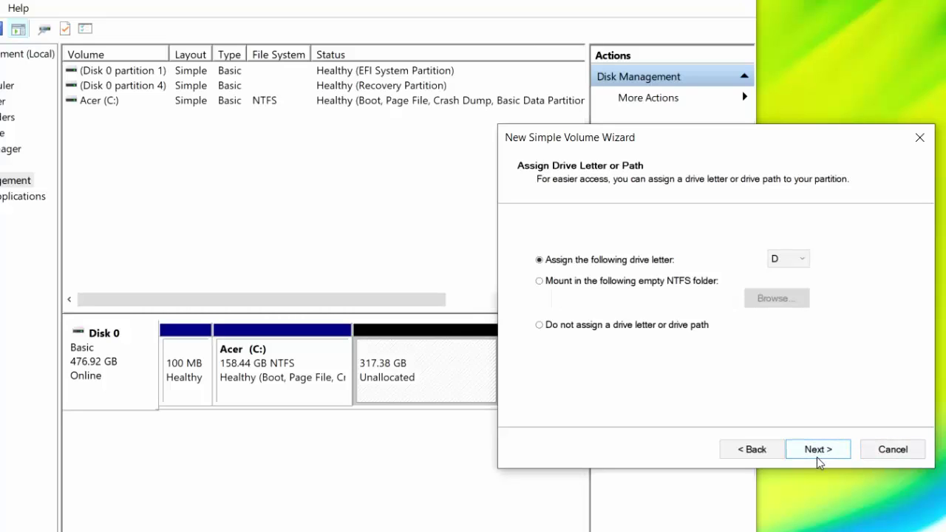
drag(718, 143, 681, 180)
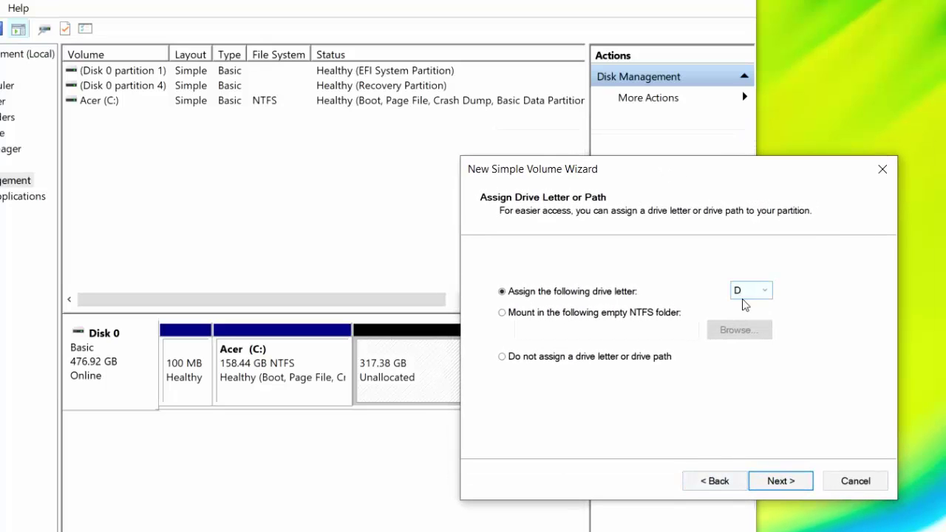
click(774, 488)
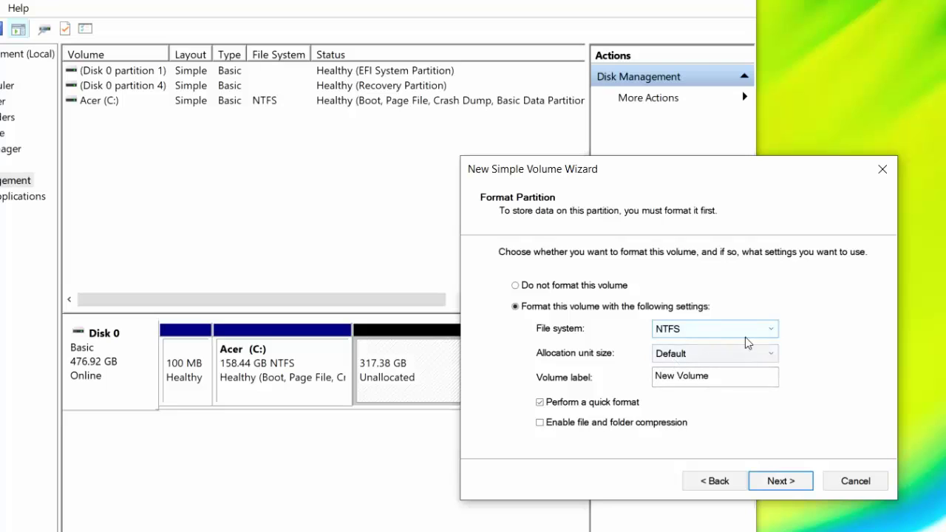
click(775, 486)
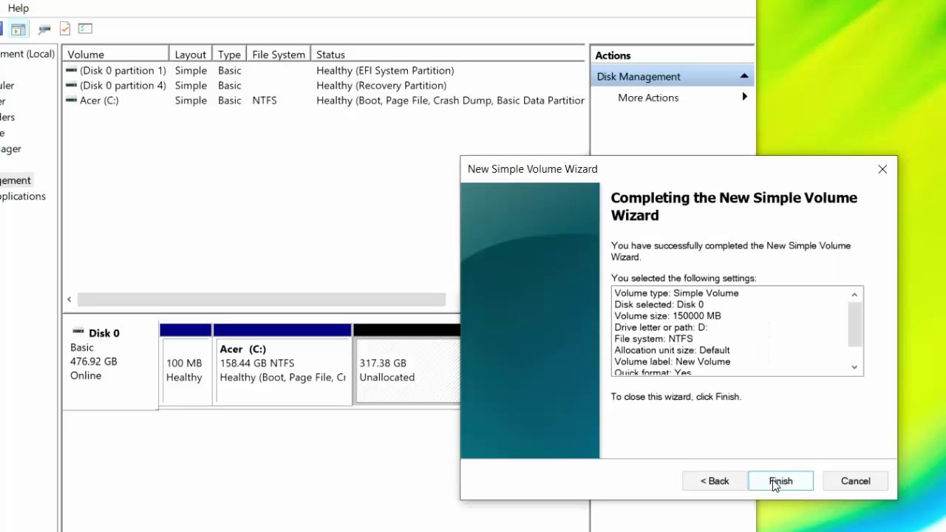
click(774, 483)
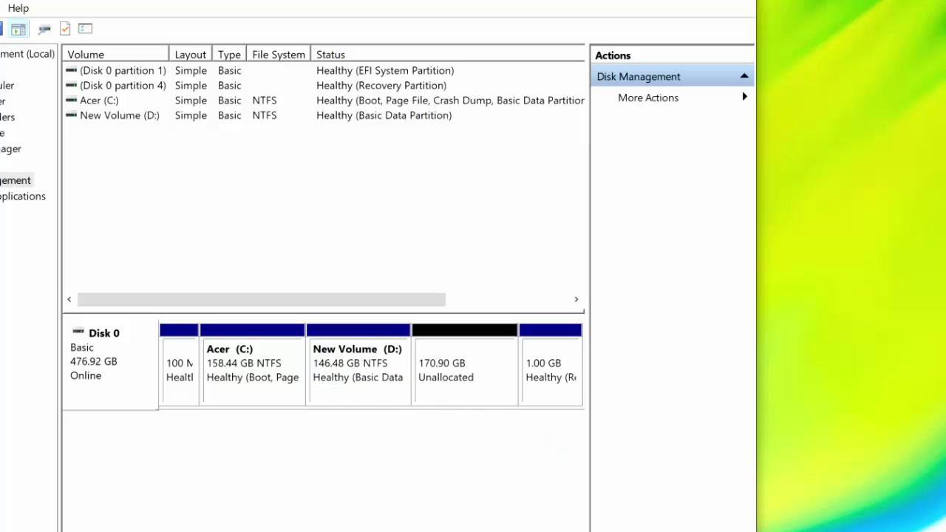
- Create New Volume (E:) using the full remaining 174999 MB, formatted NTFS
right_click(470, 375)
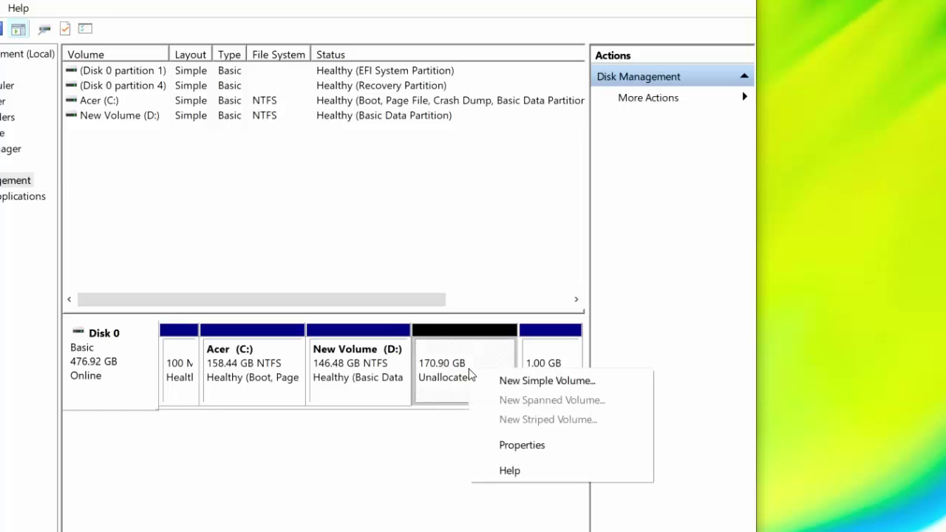
click(551, 381)
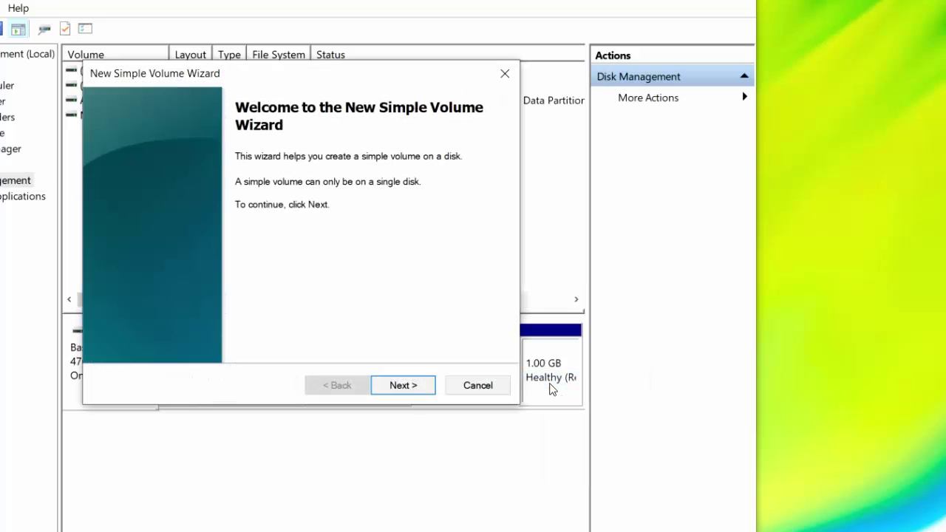
drag(353, 87, 808, 169)
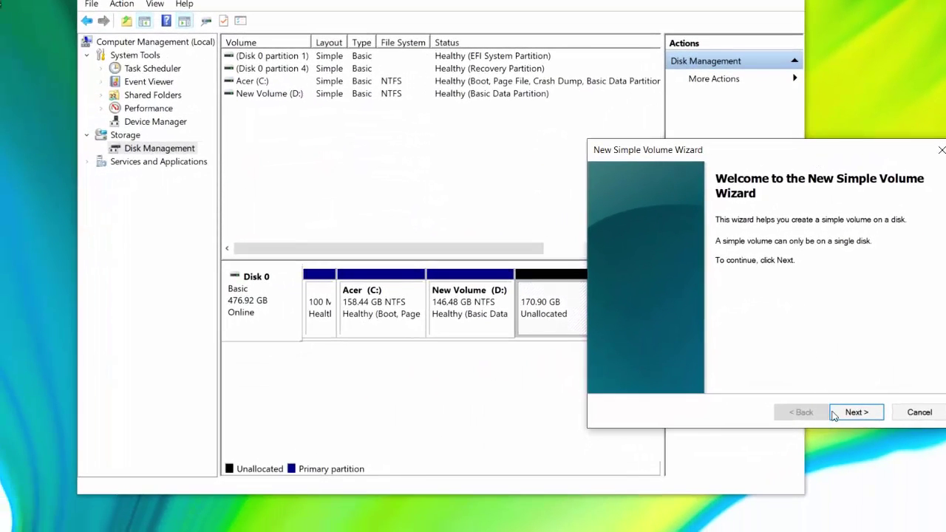
click(844, 420)
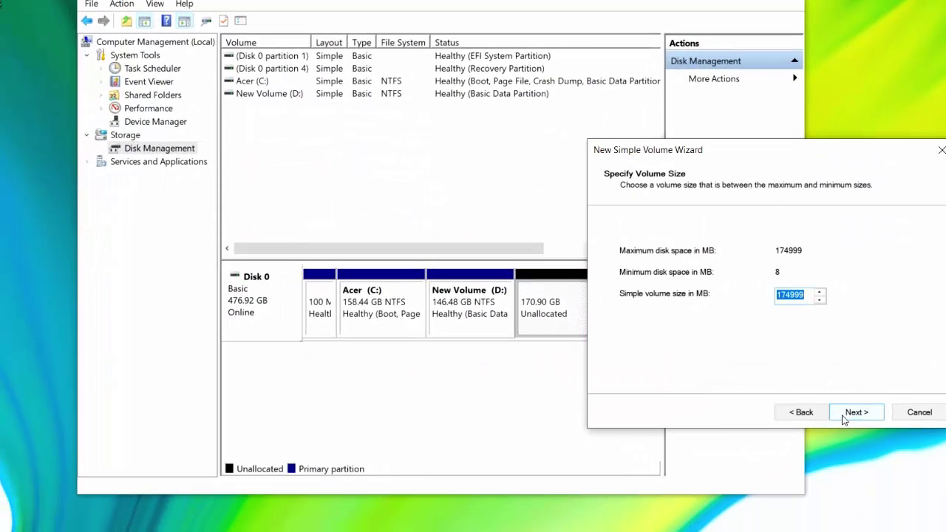
drag(874, 144, 870, 165)
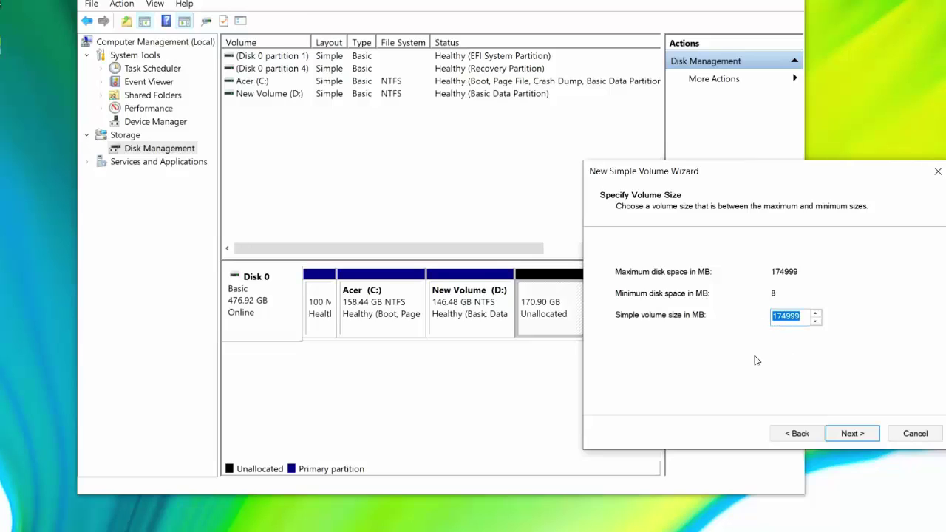
click(845, 436)
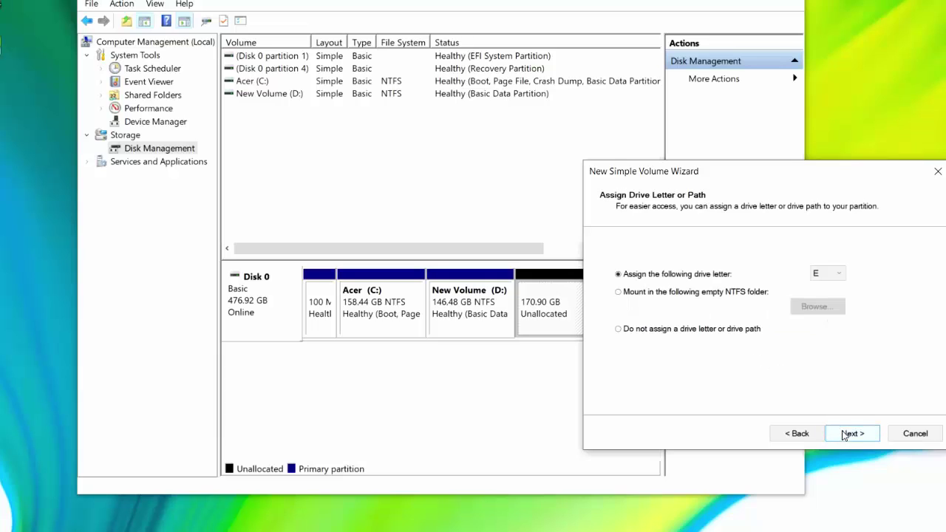
click(833, 281)
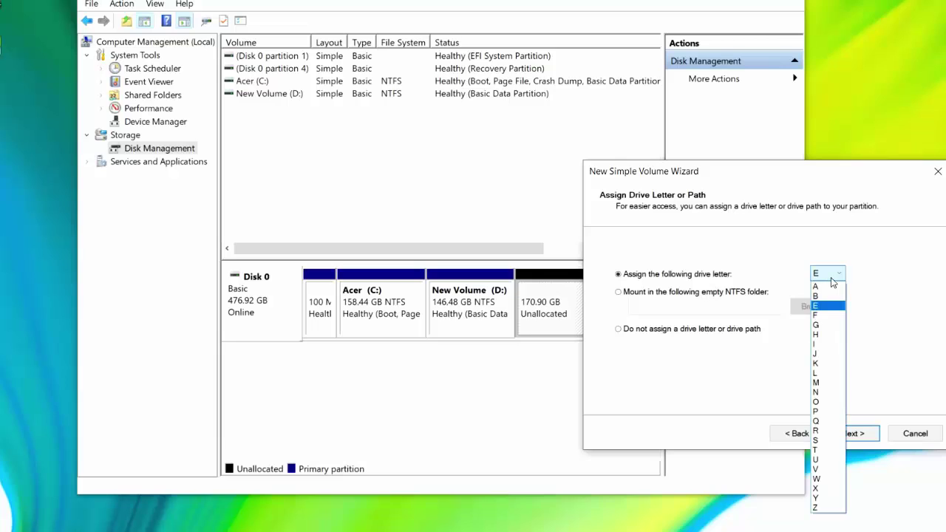
click(831, 278)
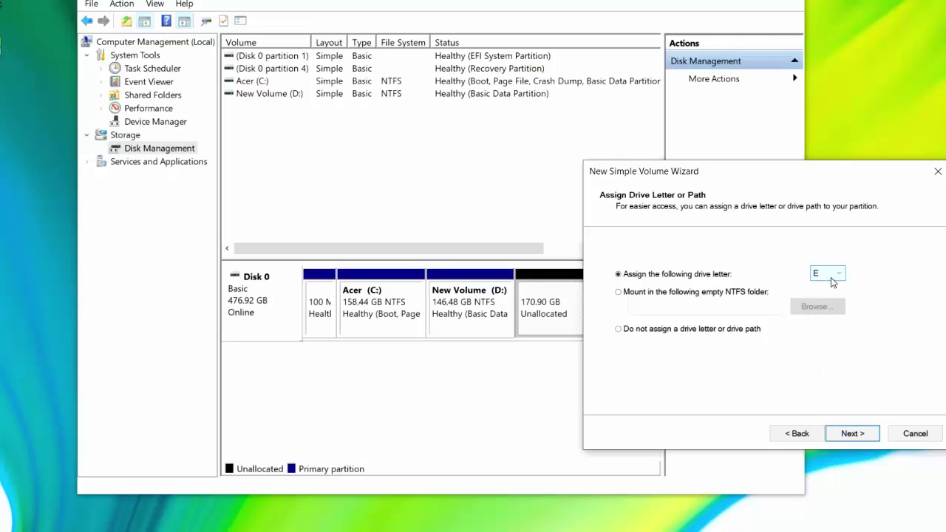
click(851, 433)
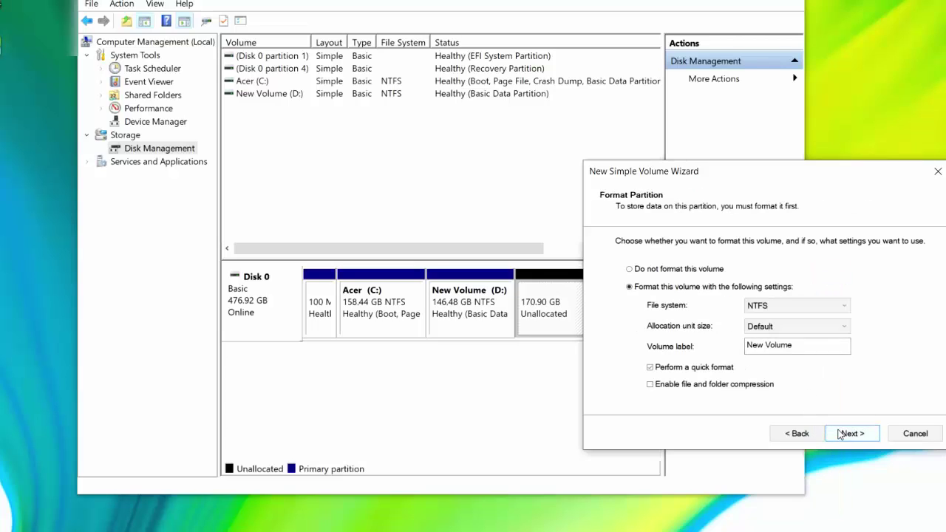
click(851, 434)
click(849, 434)
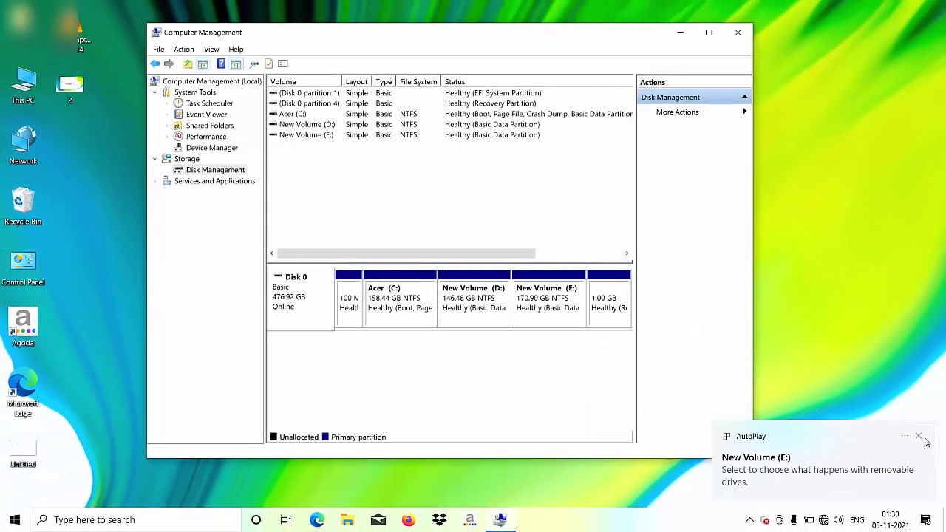
- Close Computer Management and open This PC in a maximized File Explorer window
click(920, 437)
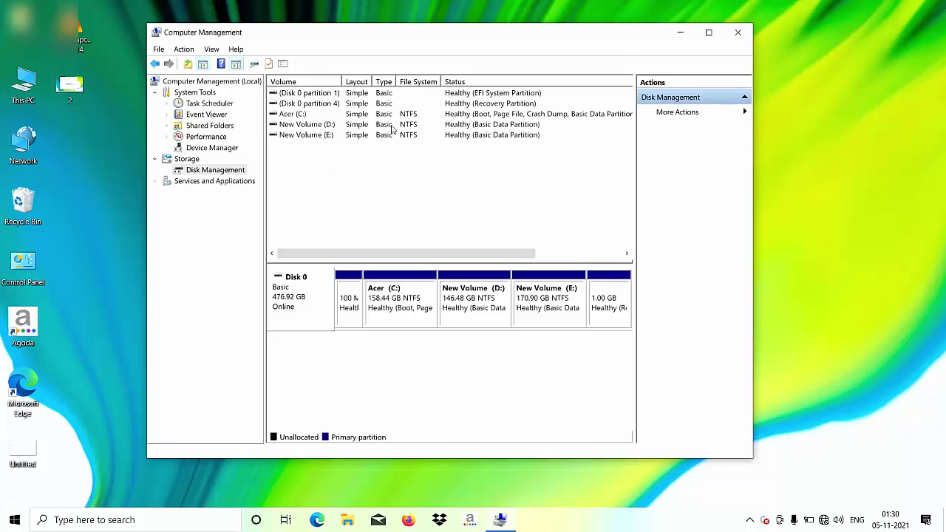
click(738, 32)
right_click(484, 130)
click(507, 169)
double_click(26, 87)
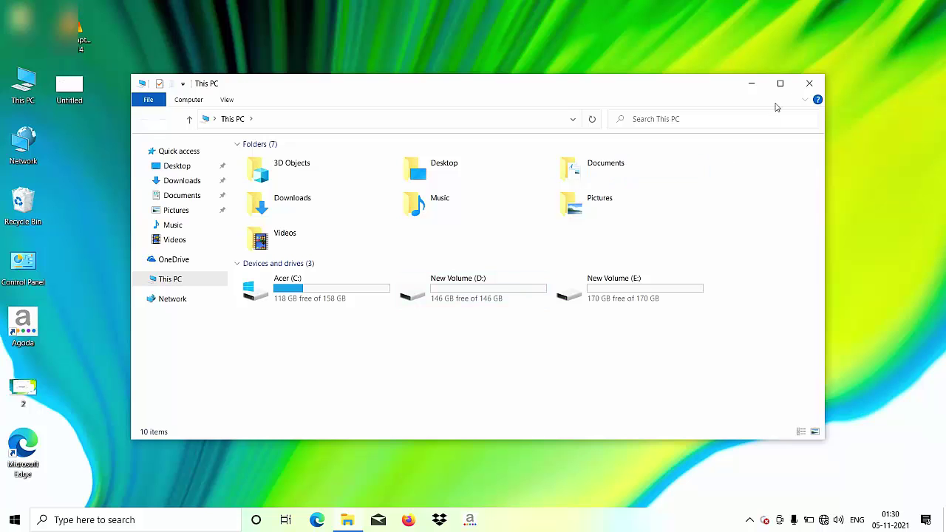
click(780, 84)
- Rename the New Volume (D:) drive to Acer, granting administrator permission
right_click(341, 194)
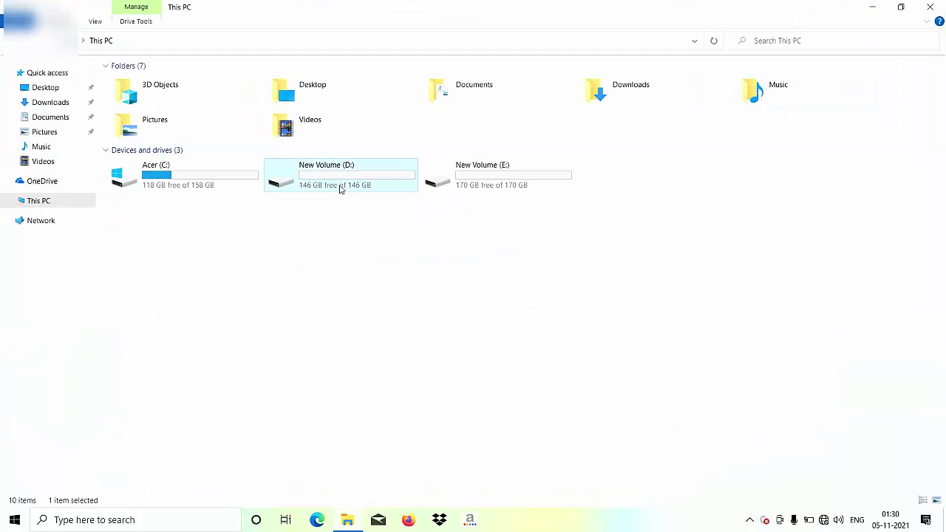
click(453, 481)
text(Acer)
key(Return)
click(525, 289)
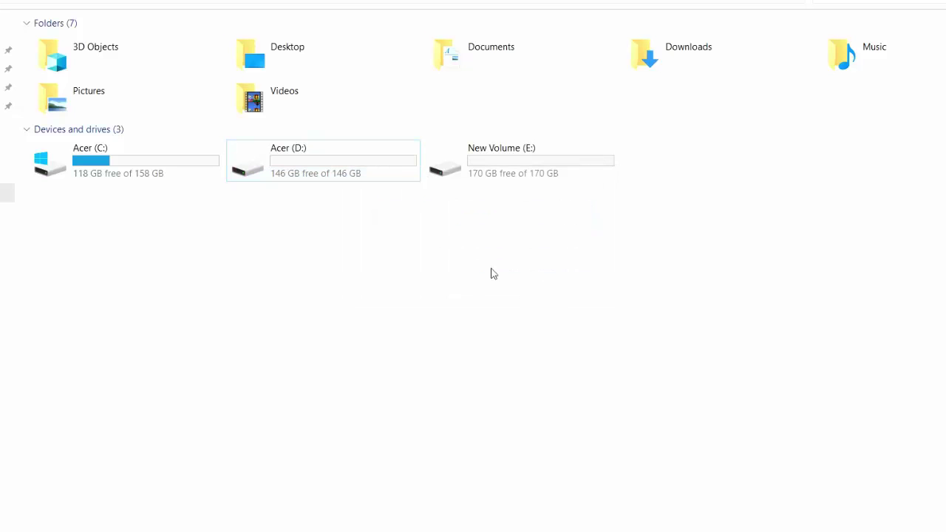
- Rename the New Volume (E:) drive to Acer, granting administrator permission
right_click(517, 173)
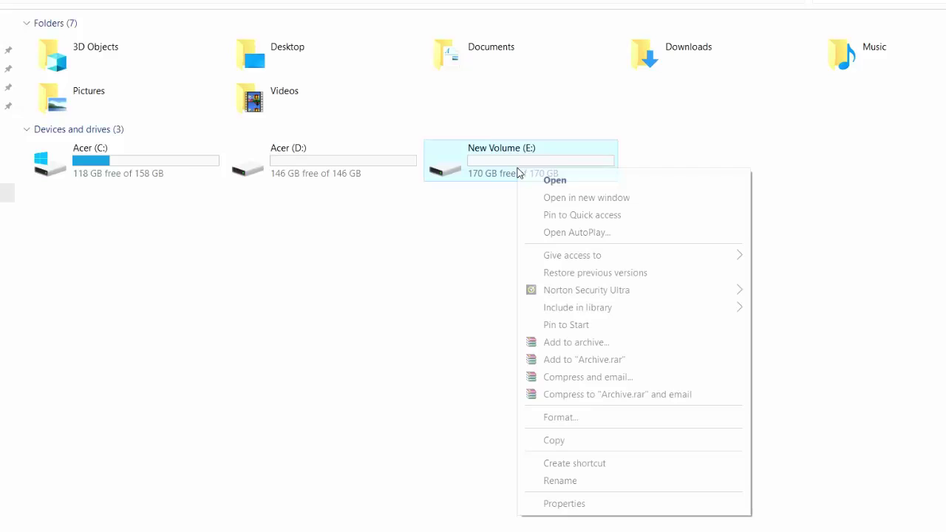
click(602, 482)
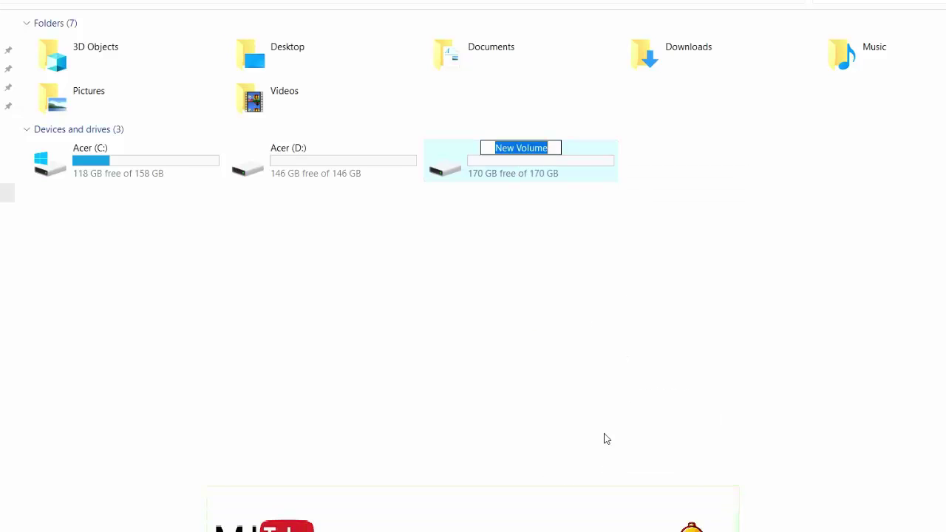
text(Acer)
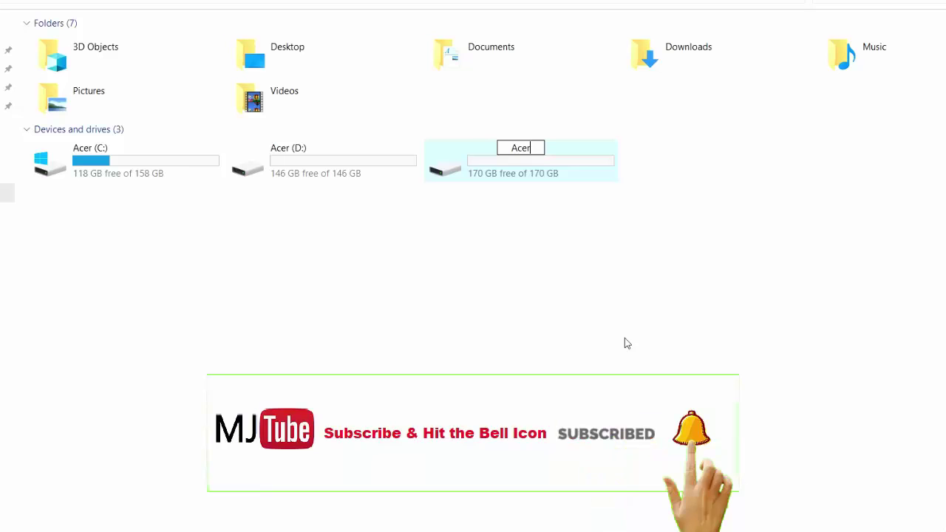
key(Return)
click(505, 286)
- Refresh This PC and open Acer (D:) and Acer (E:) to confirm they are empty
right_click(525, 260)
click(551, 322)
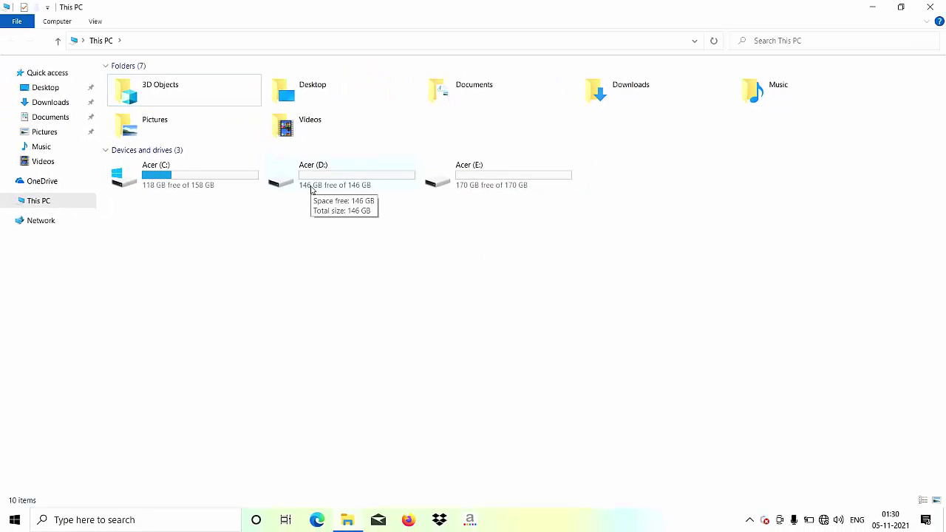
double_click(375, 185)
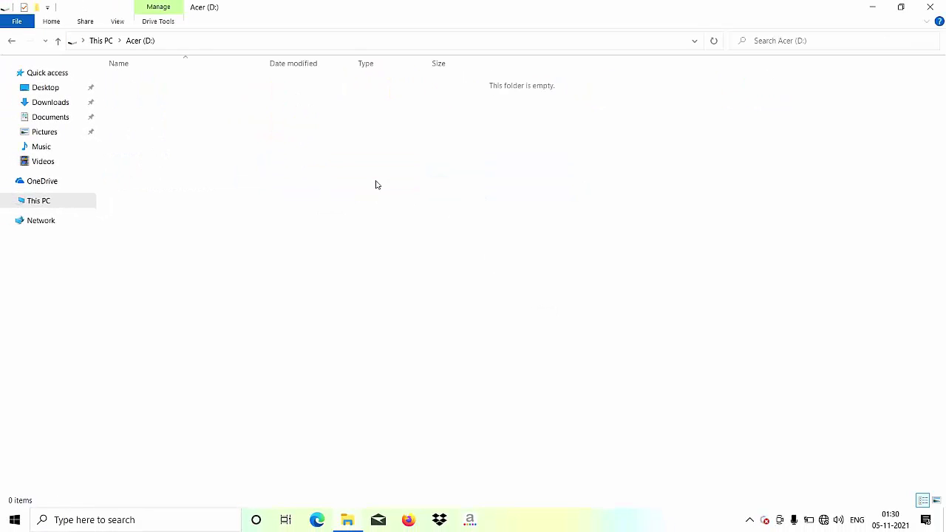
click(11, 40)
double_click(462, 181)
click(11, 42)
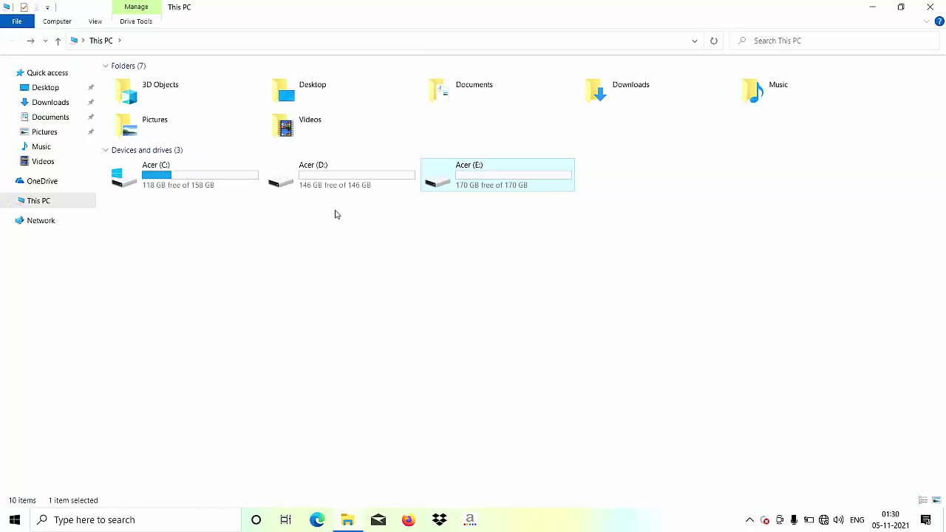
- Browse Acer (C:), Acer (D:) and Acer (E:) in turn, returning to This PC each time
right_click(335, 214)
click(357, 260)
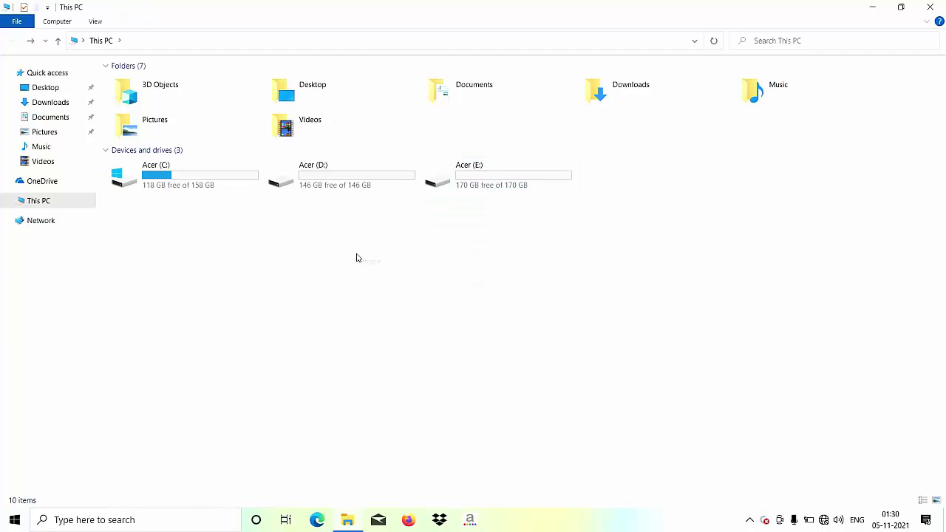
double_click(219, 192)
click(11, 41)
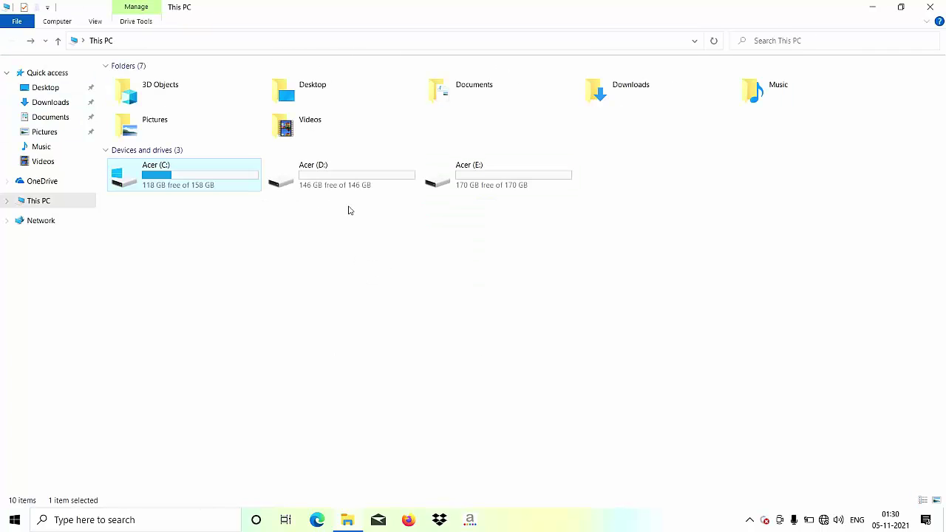
double_click(370, 190)
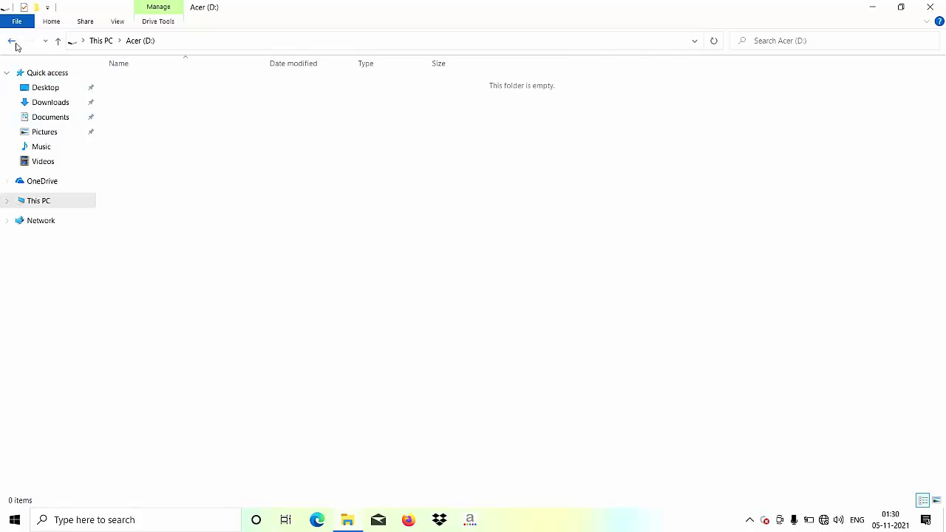
click(16, 43)
double_click(482, 190)
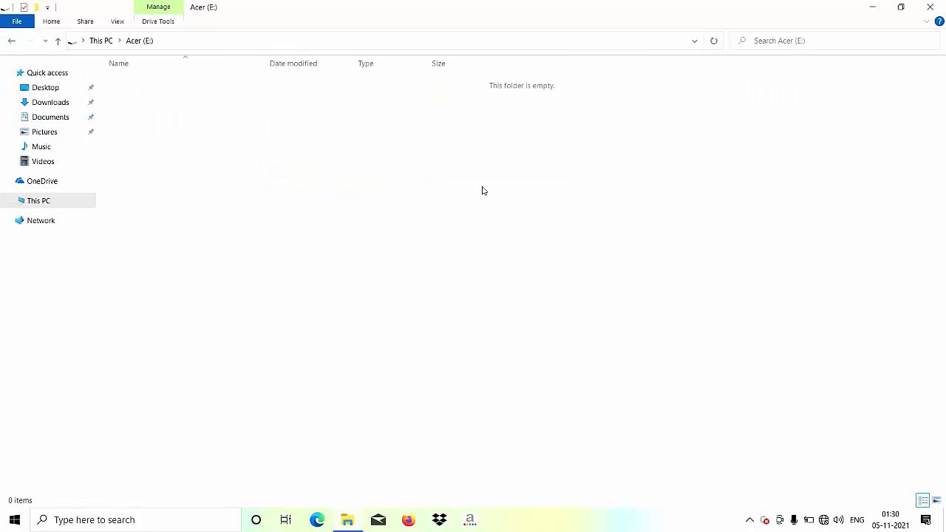
click(12, 42)
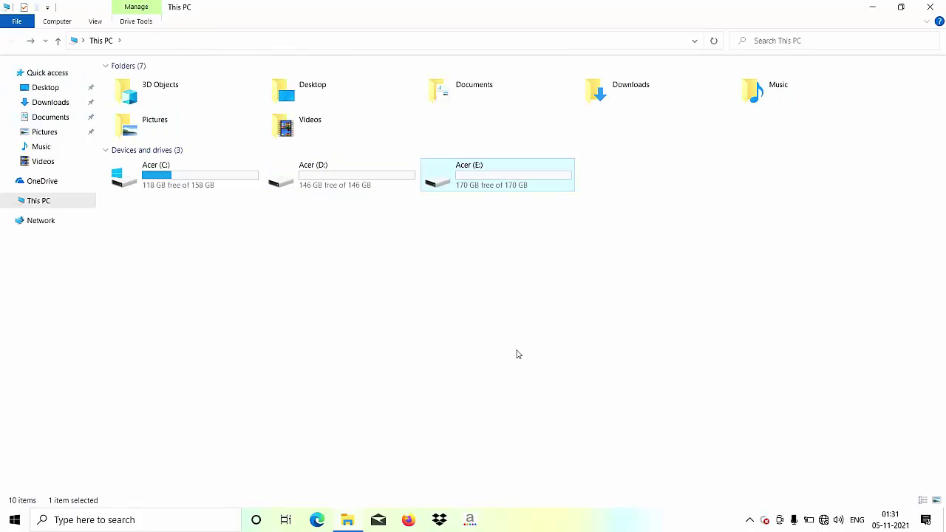